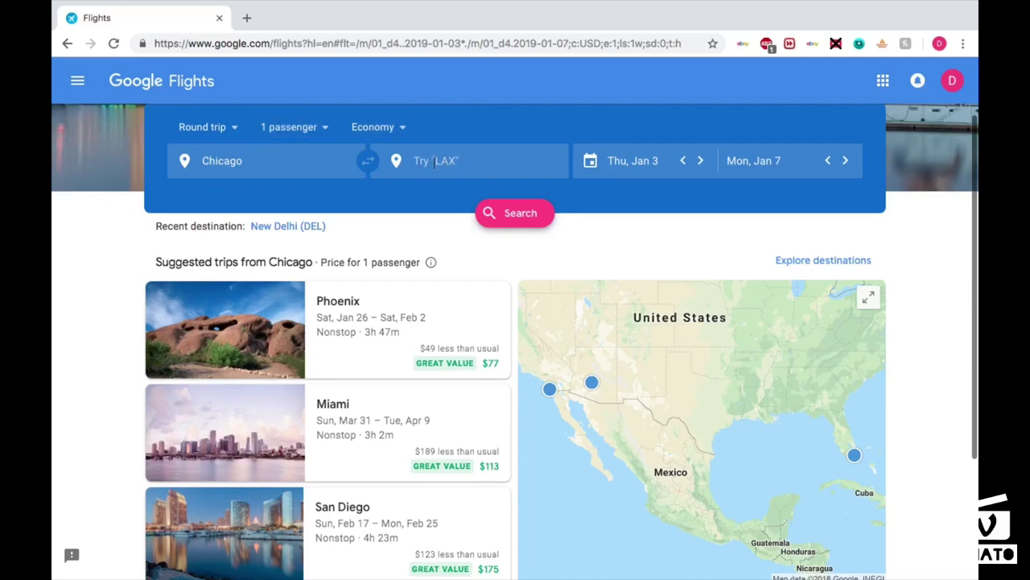
# - Set round-trip dates to Tue, Mar 5 – Tue, Mar 12 and search flights from Chicago
pyautogui.click(633, 161)
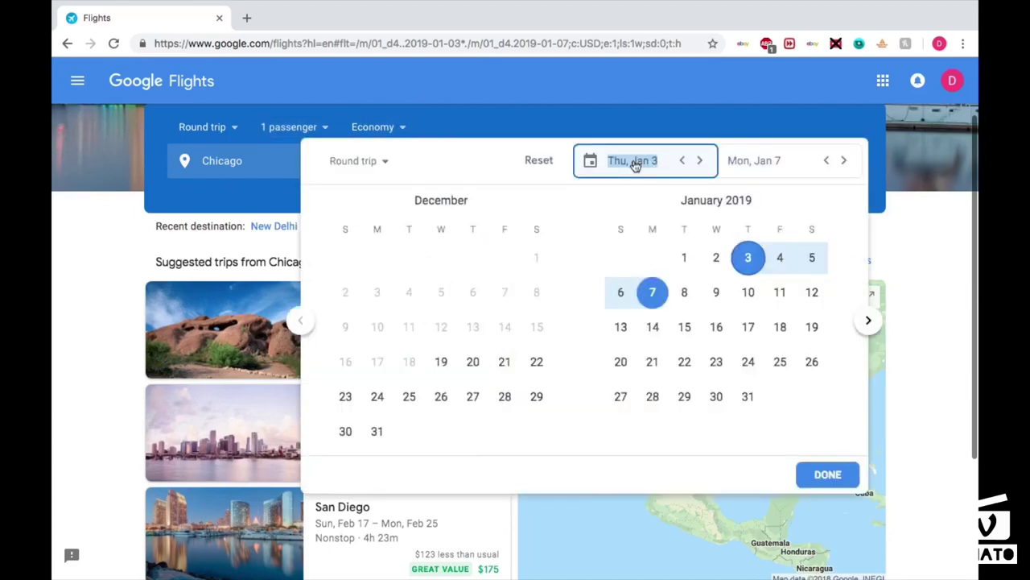
pyautogui.click(868, 321)
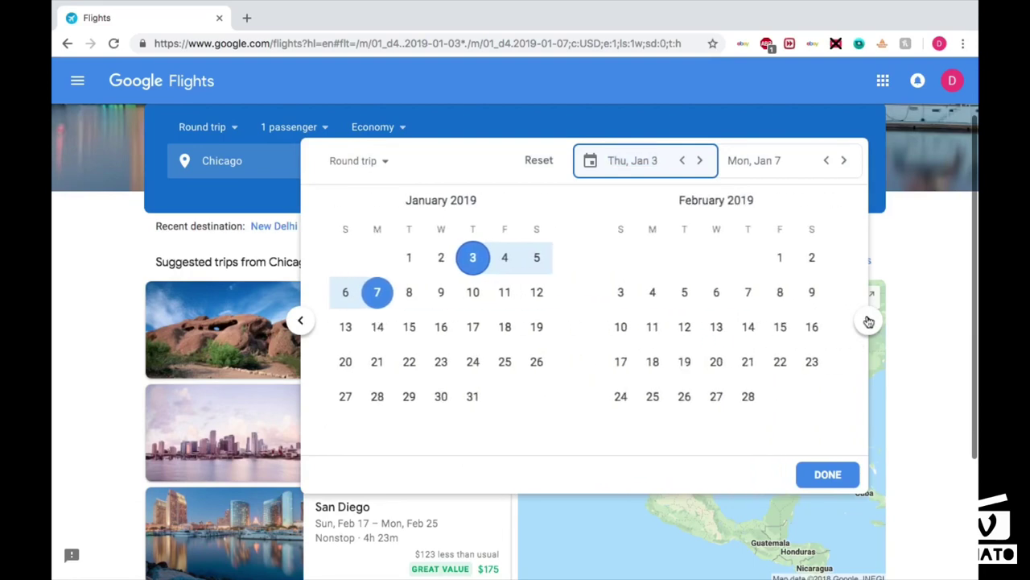
pyautogui.click(869, 322)
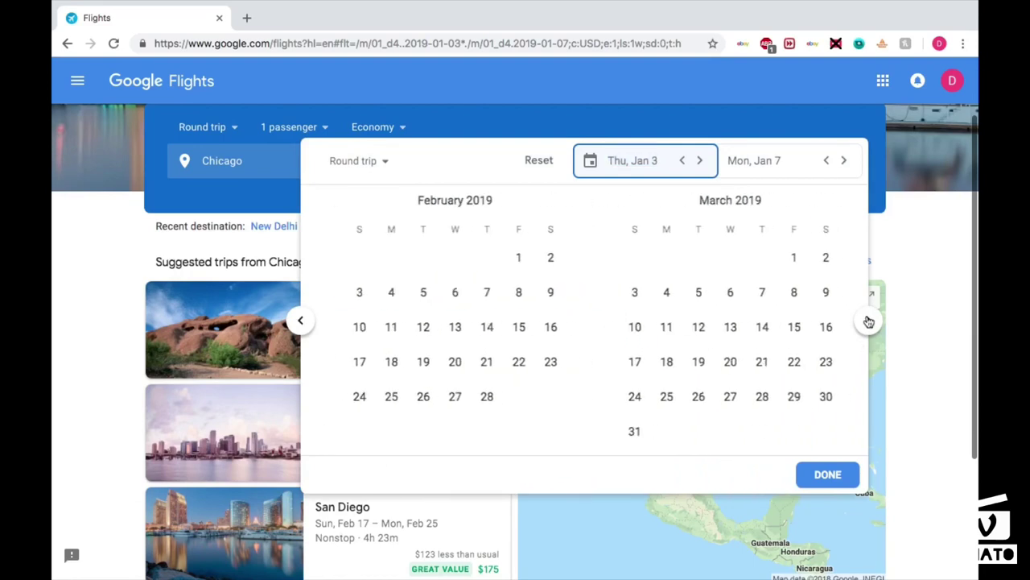
pyautogui.click(685, 298)
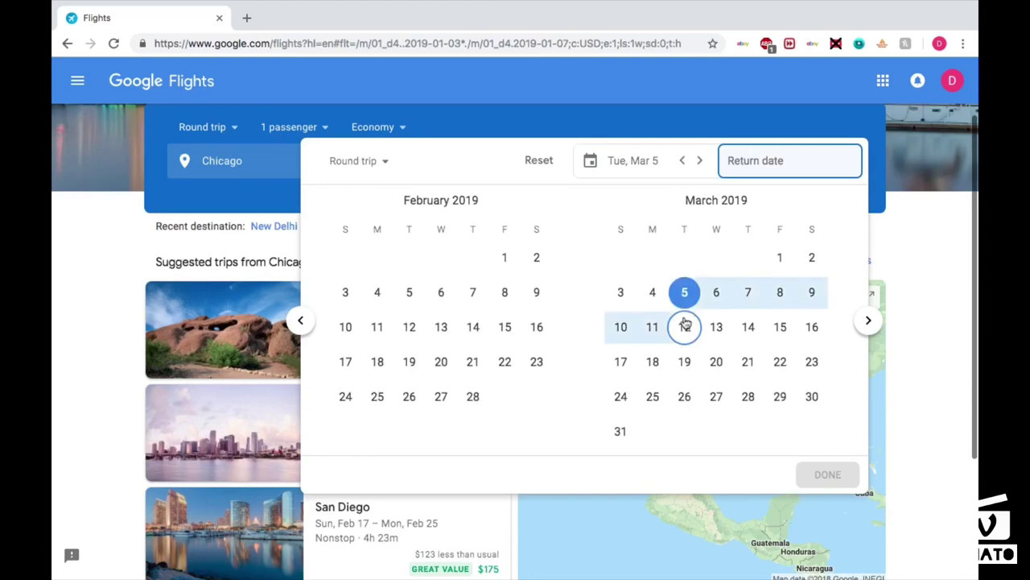
pyautogui.click(684, 330)
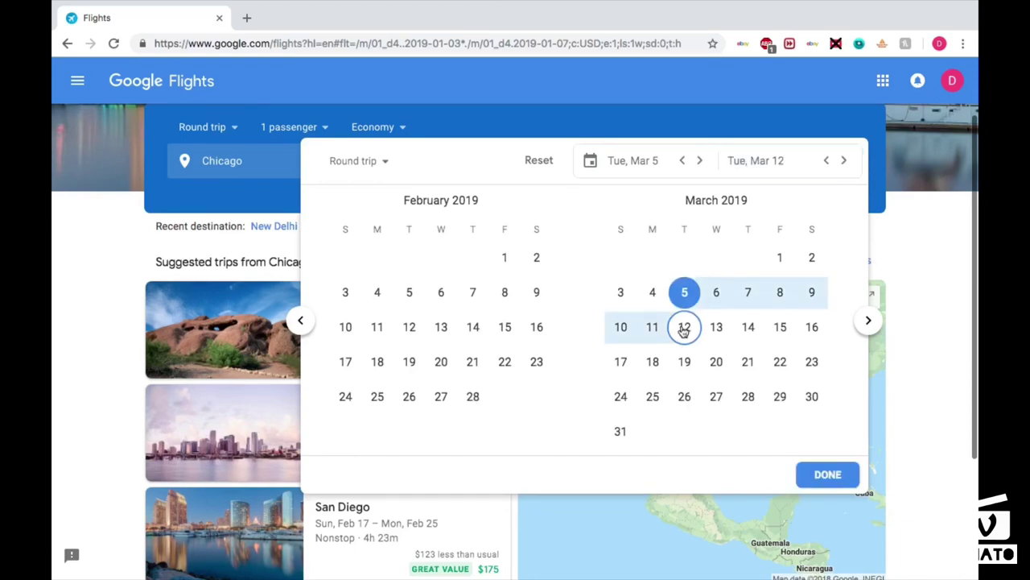
pyautogui.click(818, 476)
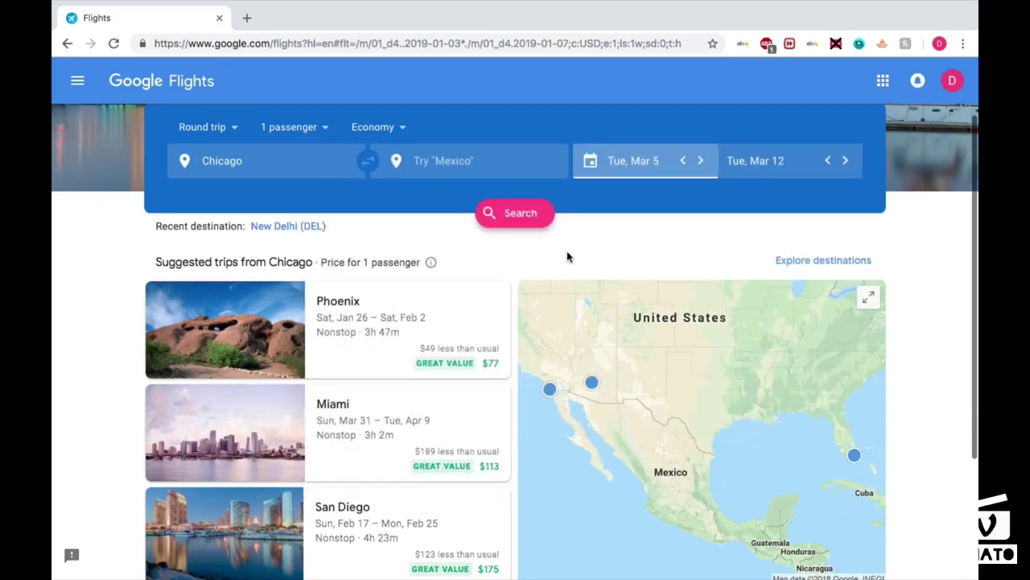
pyautogui.click(526, 223)
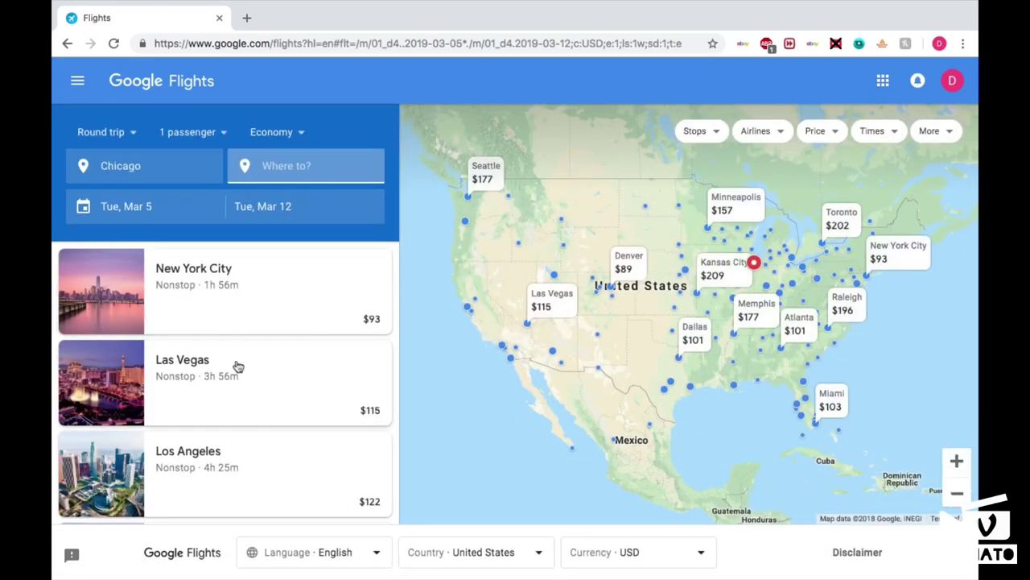
# - Scroll the results page and focus the map, leaving the destination blank
pyautogui.scroll(-2, 239, 367)
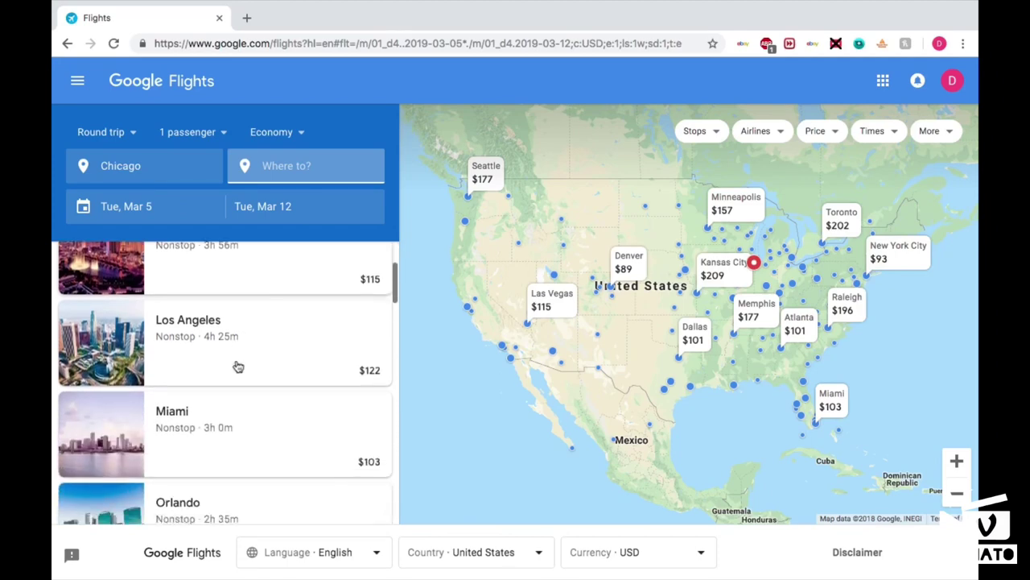
pyautogui.scroll(-4, 238, 367)
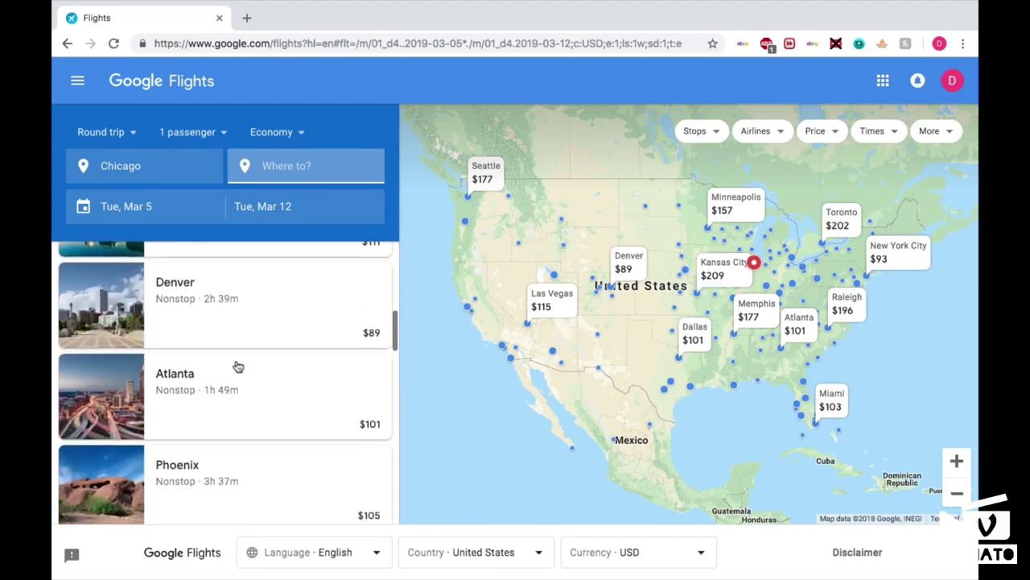
pyautogui.scroll(-2, 239, 367)
pyautogui.scroll(8, 236, 368)
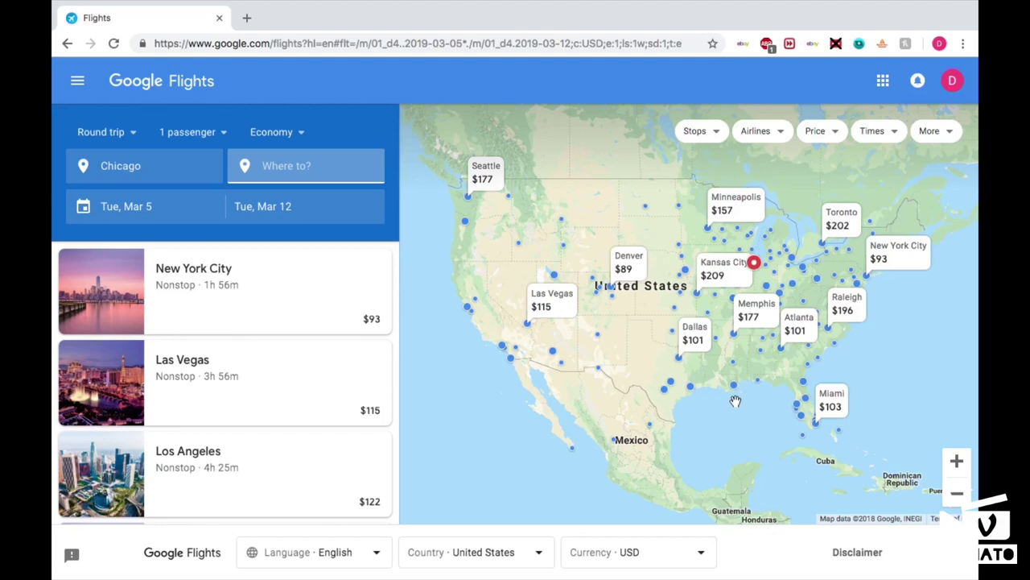
pyautogui.click(881, 359)
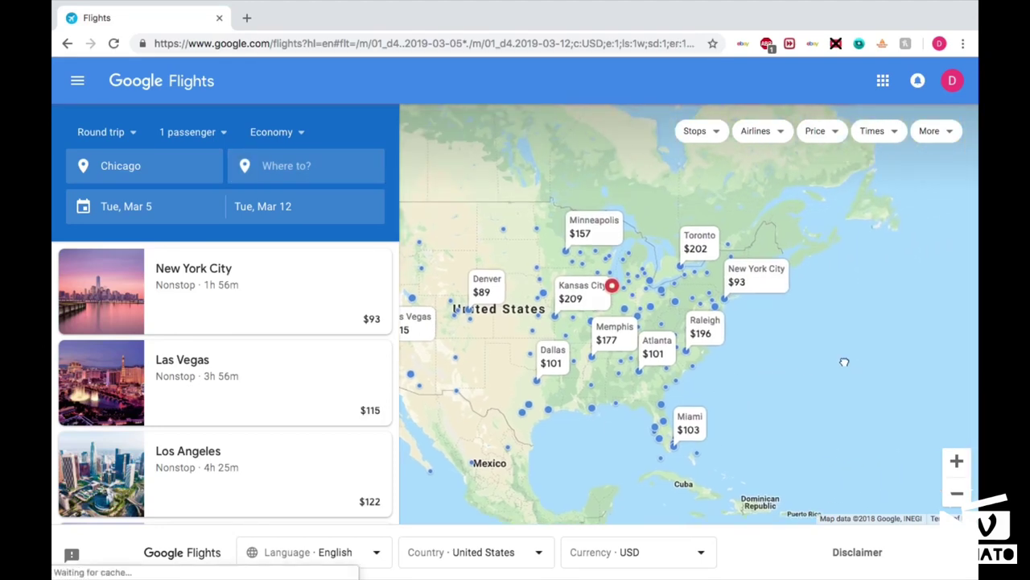
# - Pan the map across the Atlantic to Denmark, showing Copenhagen at $381 and Billund at $421
pyautogui.moveTo(894, 363); pyautogui.dragTo(694, 350)
pyautogui.moveTo(761, 357); pyautogui.dragTo(571, 333)
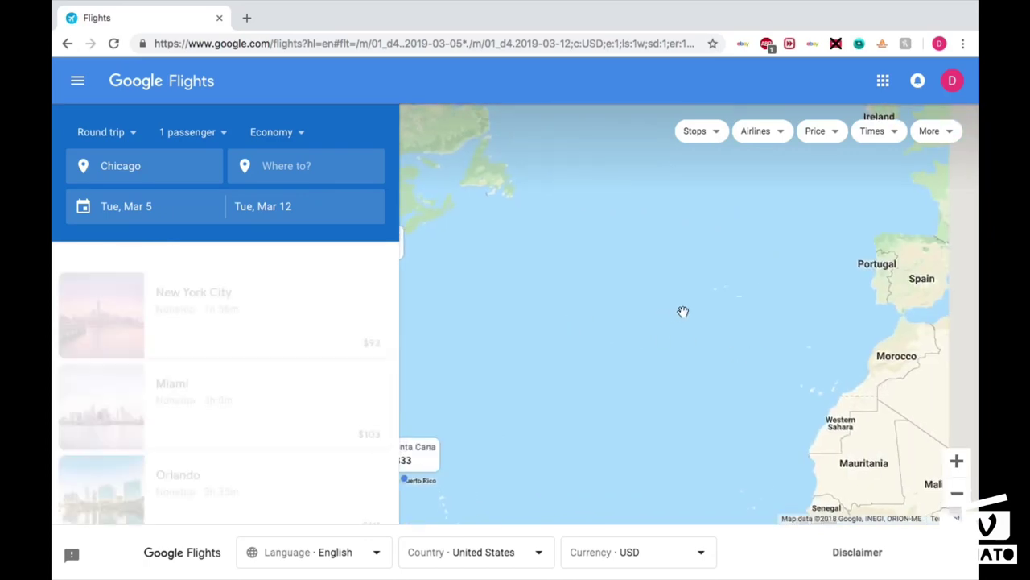
pyautogui.moveTo(678, 313); pyautogui.dragTo(536, 341)
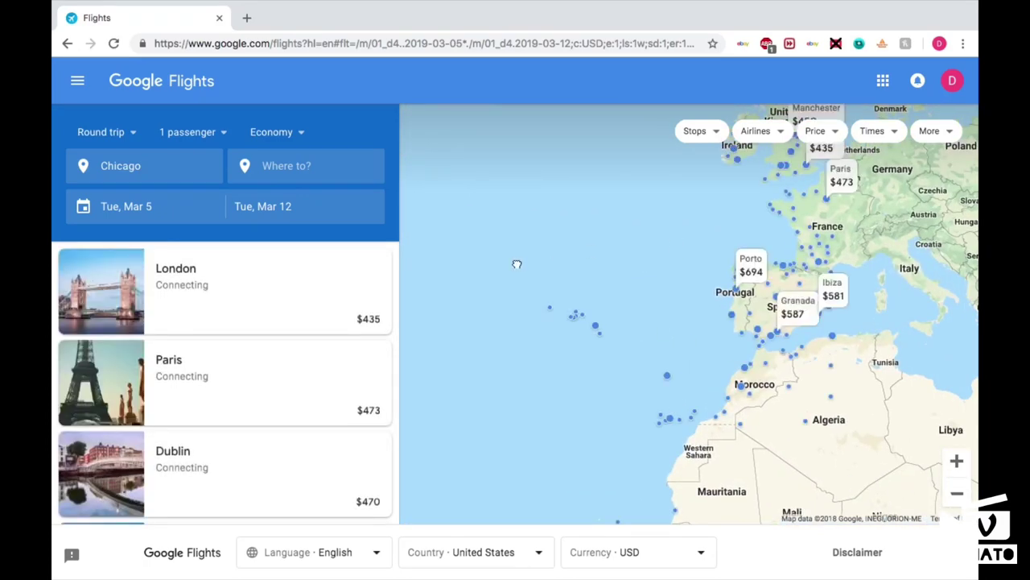
pyautogui.moveTo(659, 243); pyautogui.dragTo(490, 272)
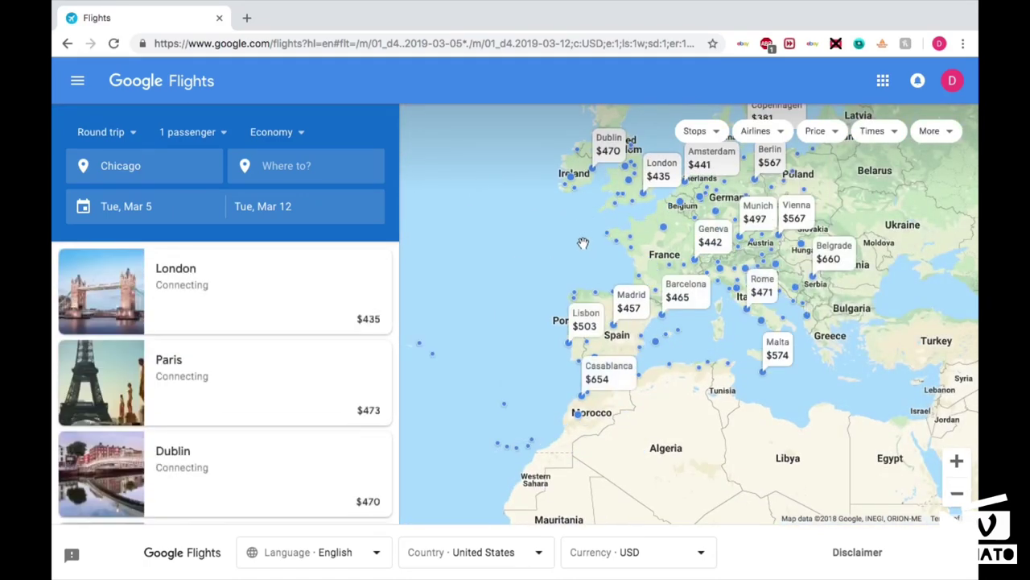
pyautogui.moveTo(571, 252); pyautogui.dragTo(472, 309)
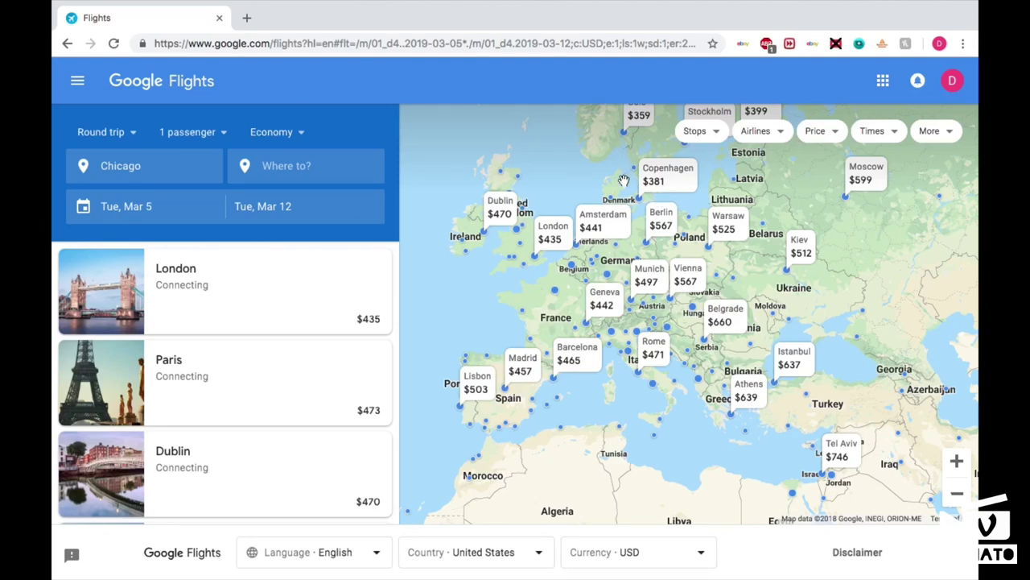
pyautogui.moveTo(586, 184); pyautogui.dragTo(575, 231)
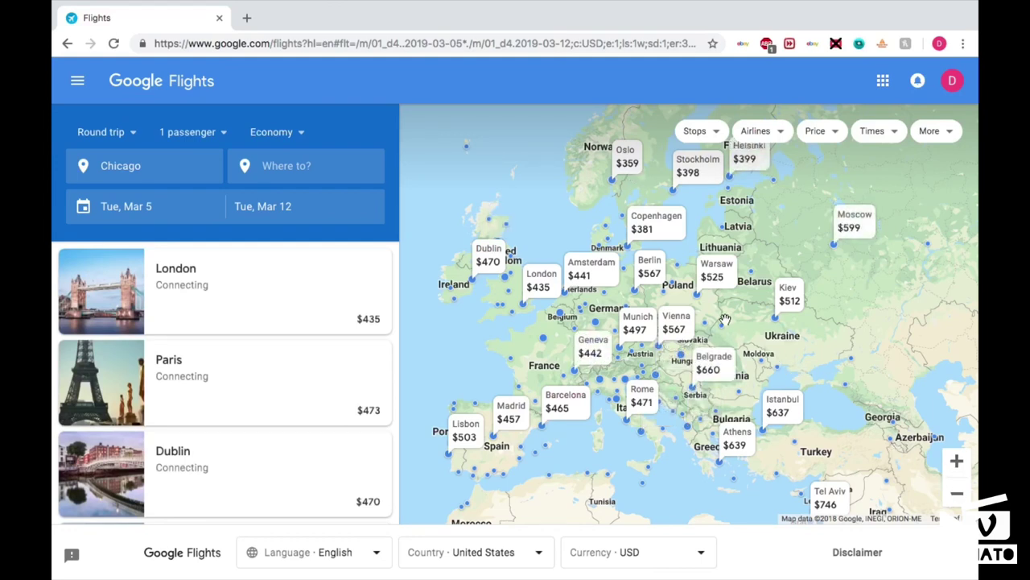
pyautogui.scroll(2, 724, 319)
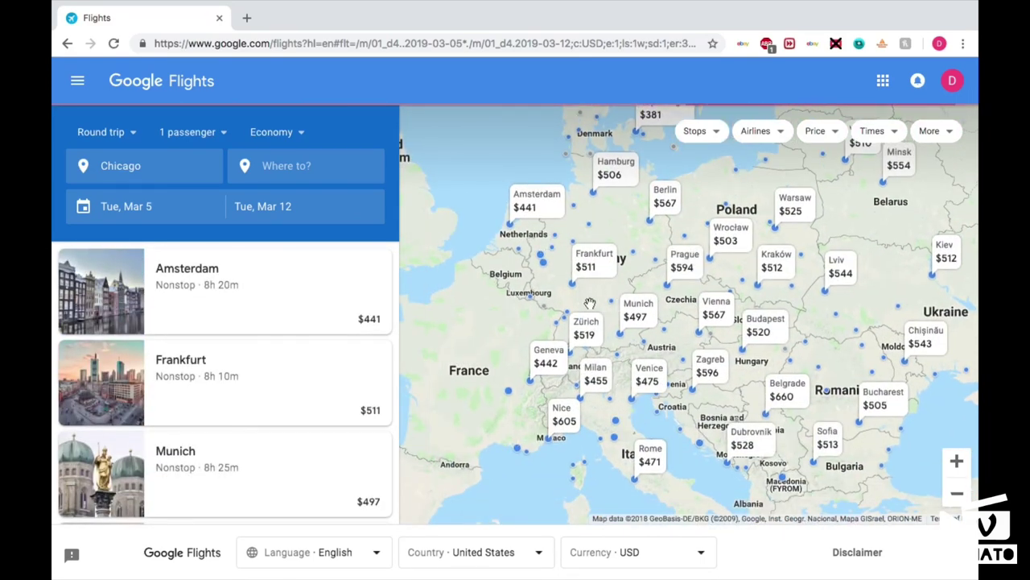
pyautogui.scroll(1, 590, 304)
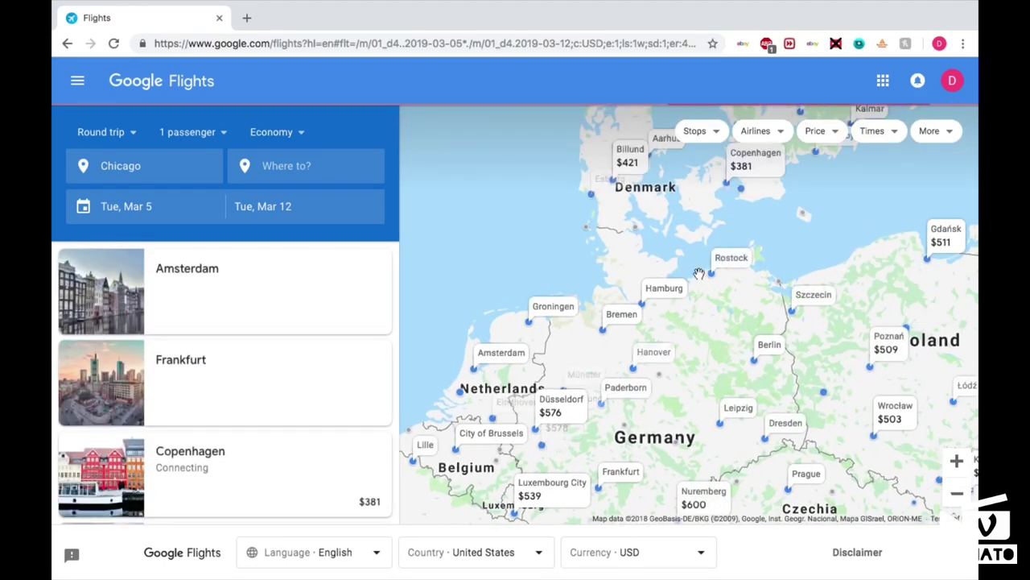
# - Open the Copenhagen card's departure flights and scroll through the results
pyautogui.moveTo(742, 169)
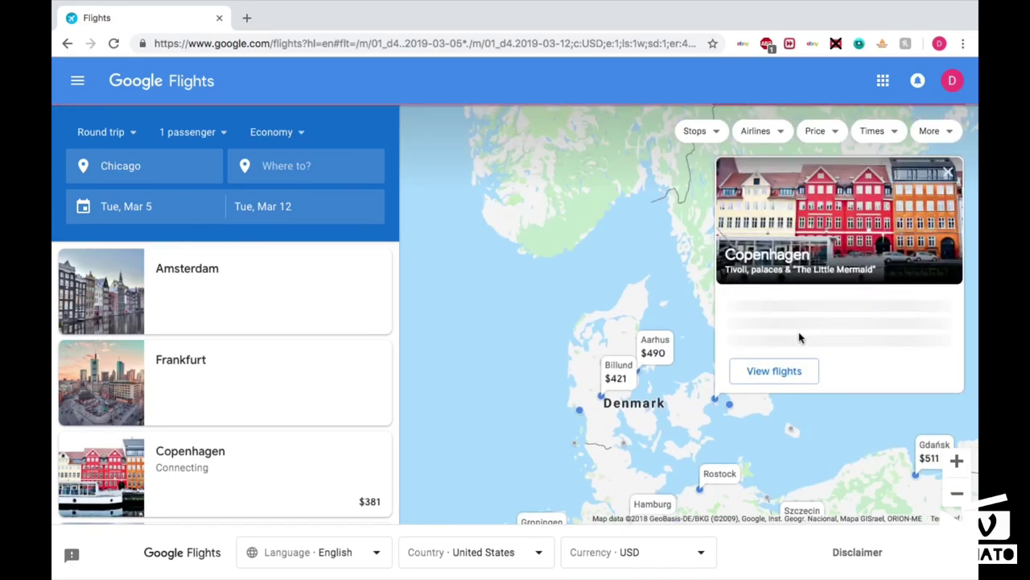
pyautogui.click(765, 371)
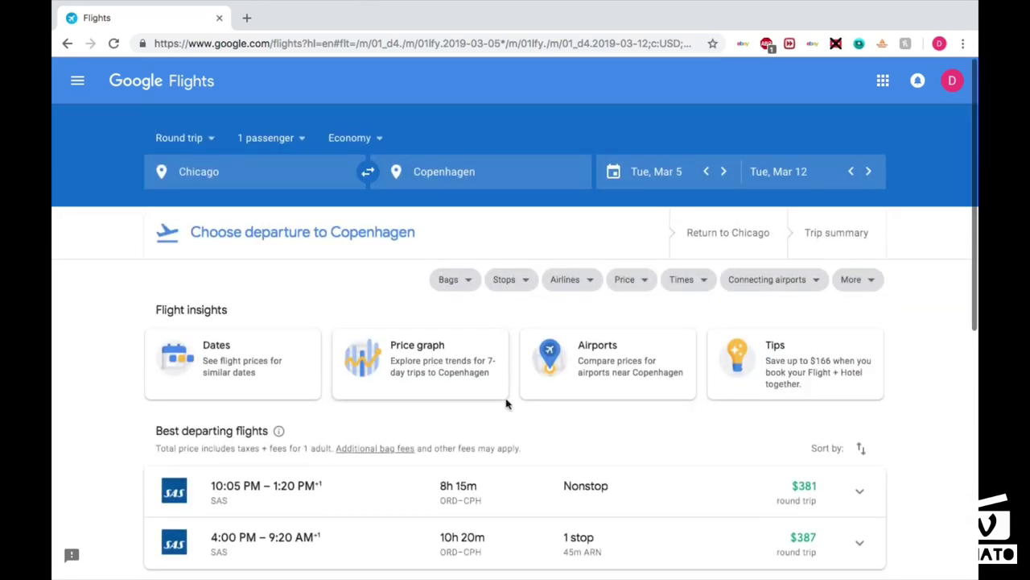
pyautogui.scroll(-3, 506, 404)
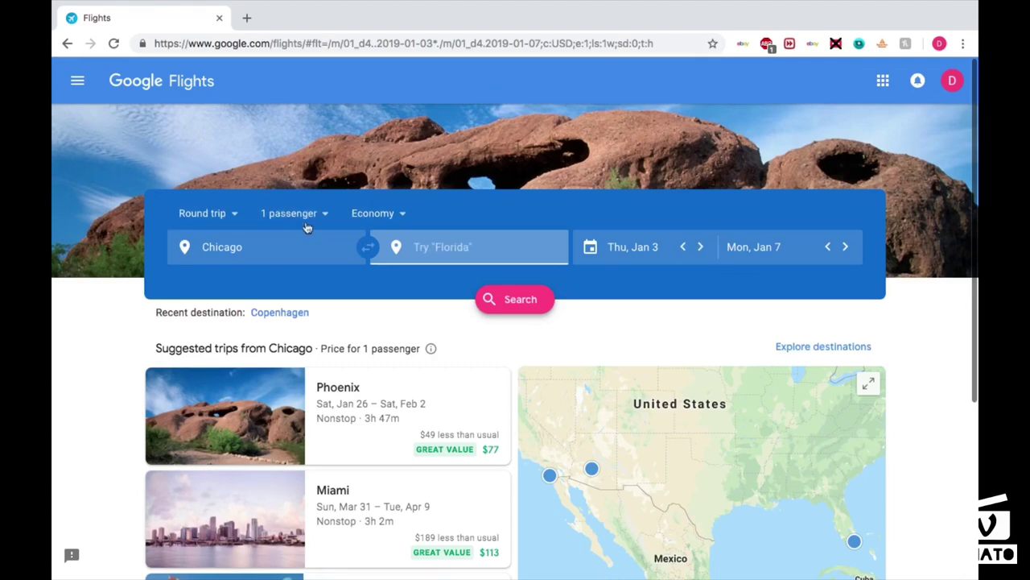
# - Search from Chicago with no destination using flexible dates: a 1-week trip in May
pyautogui.click(493, 299)
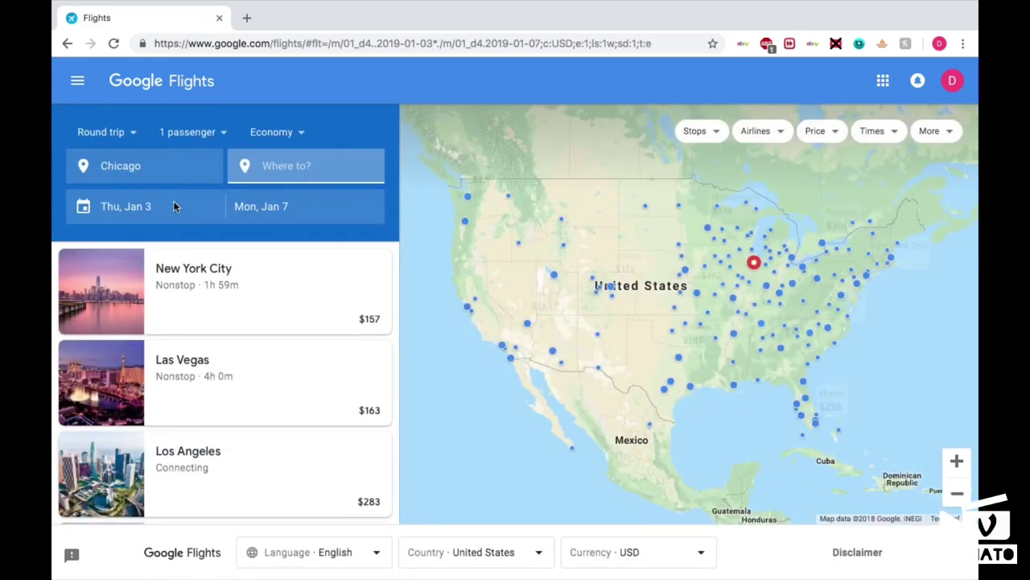
pyautogui.click(174, 206)
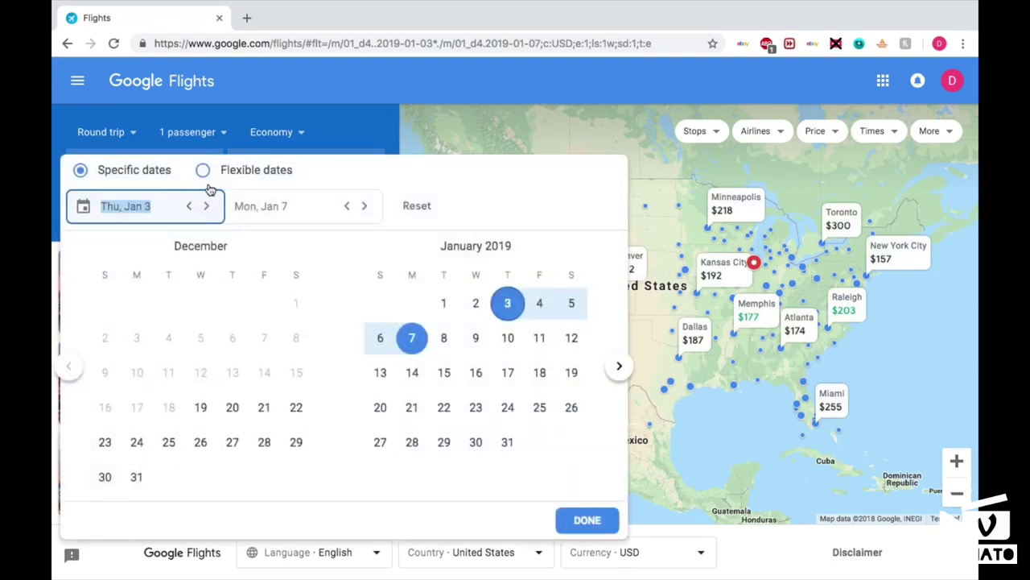
pyautogui.click(203, 170)
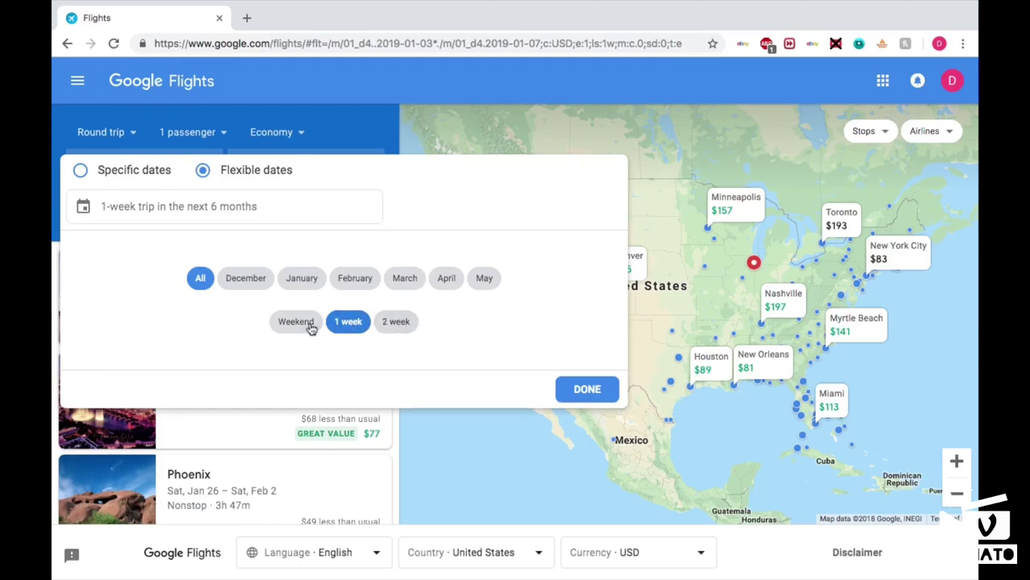
pyautogui.click(485, 288)
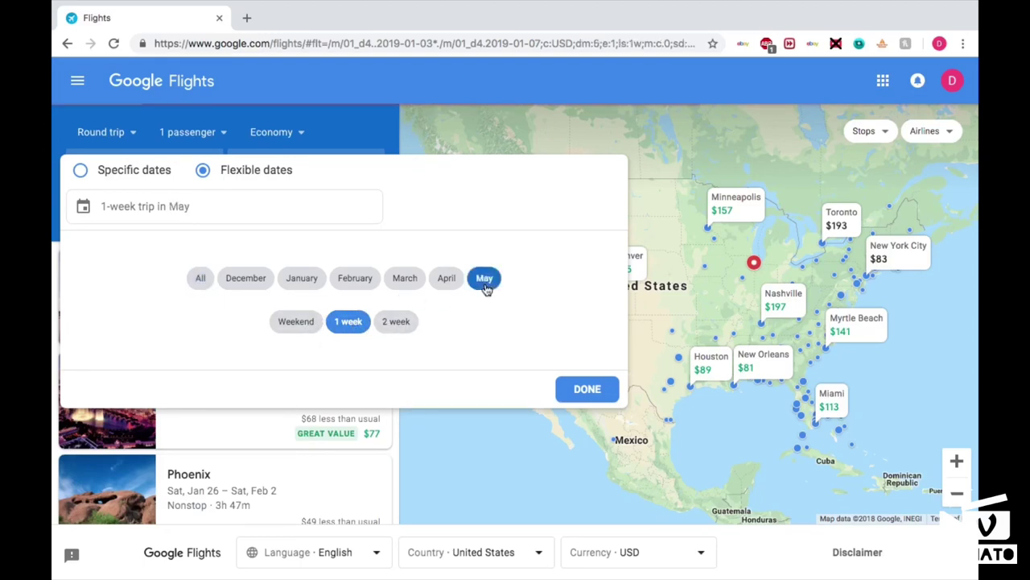
pyautogui.click(573, 390)
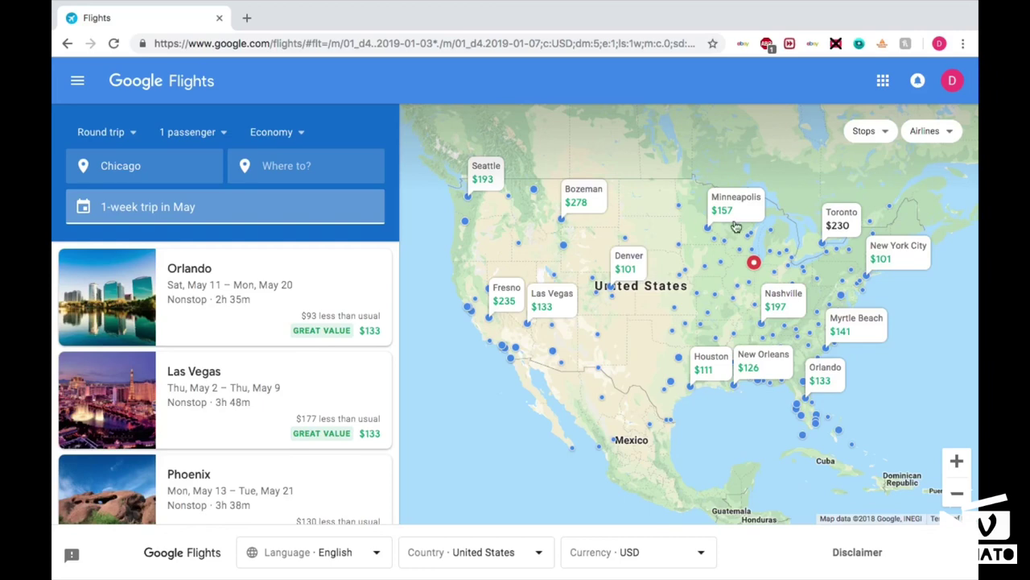
# - Pan the map to Norway and open Oslo's May flights, cheapest Finnair at $333
pyautogui.scroll(5, 925, 320)
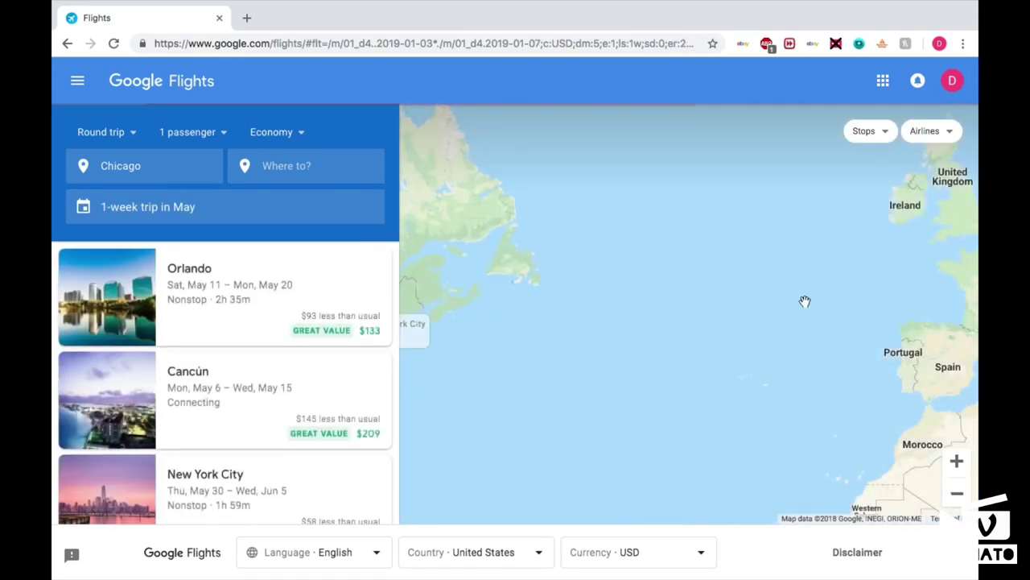
pyautogui.moveTo(805, 301); pyautogui.dragTo(580, 290)
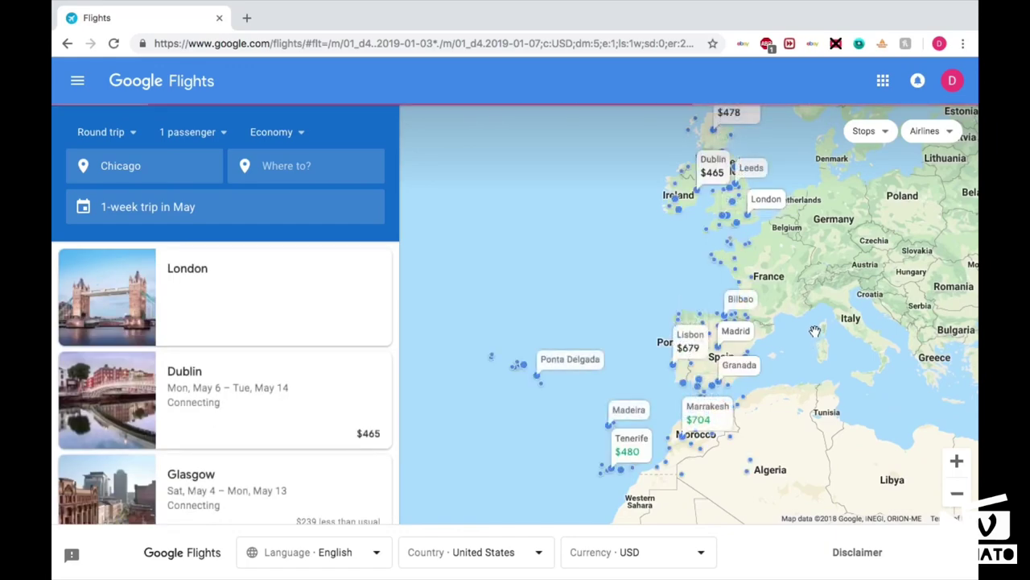
pyautogui.moveTo(800, 304); pyautogui.dragTo(593, 326)
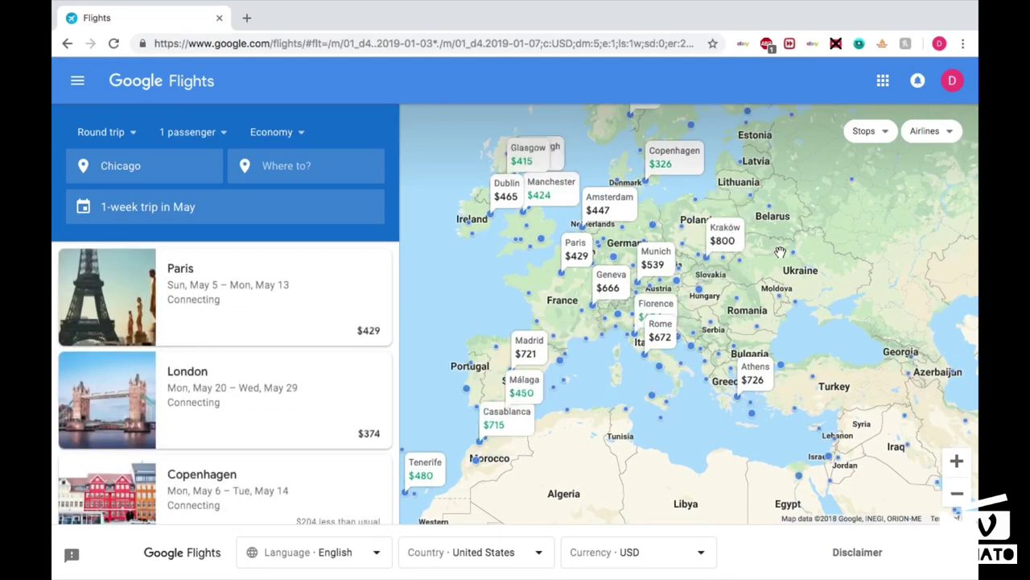
pyautogui.moveTo(808, 200); pyautogui.dragTo(812, 284)
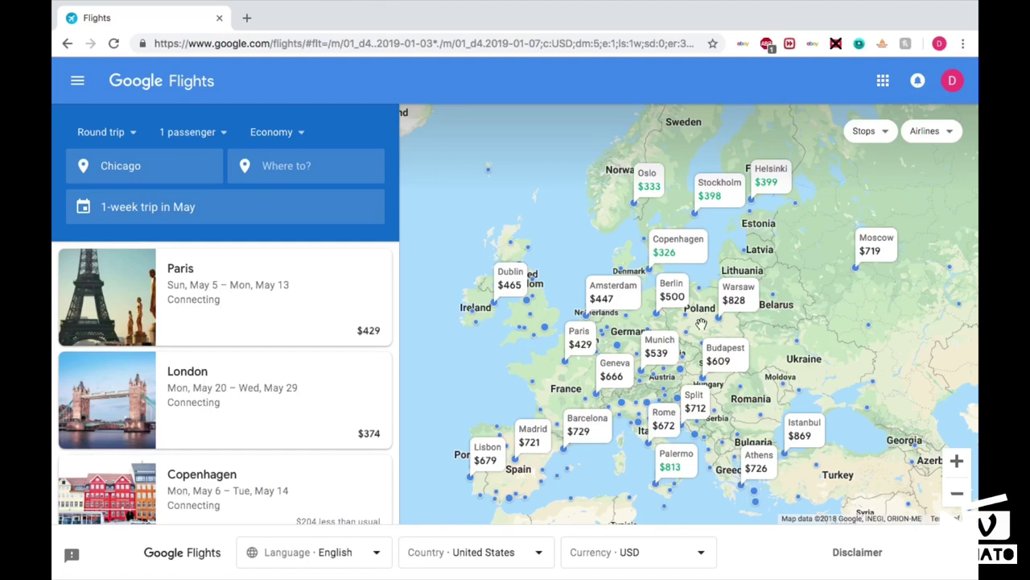
pyautogui.scroll(2, 701, 324)
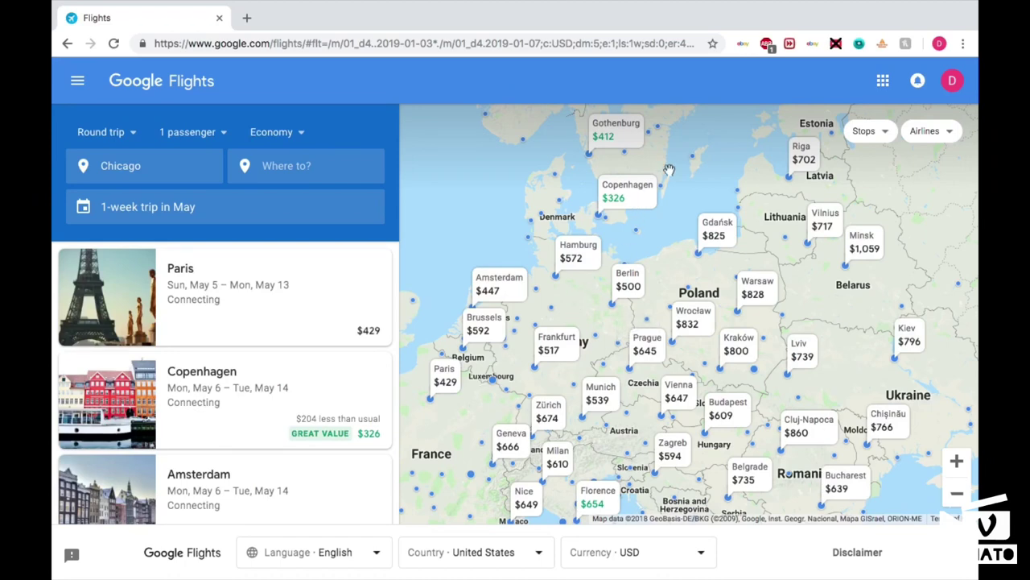
pyautogui.moveTo(669, 170); pyautogui.dragTo(646, 263)
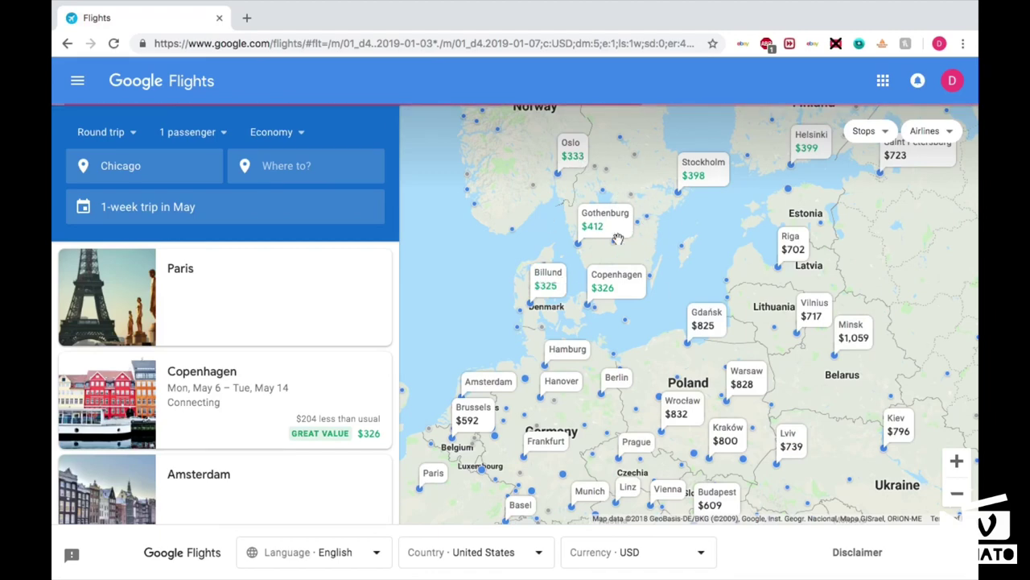
pyautogui.moveTo(566, 168)
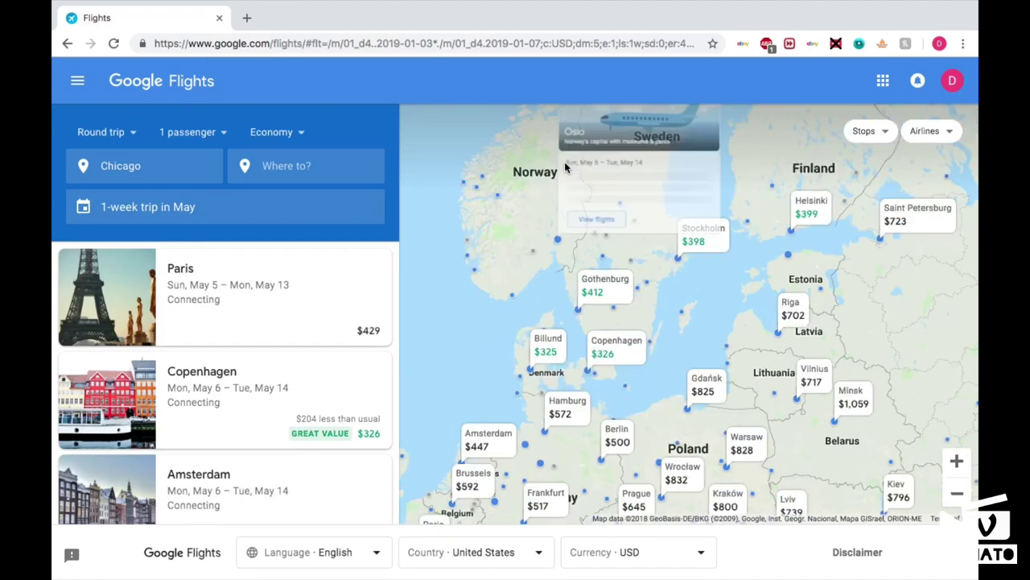
pyautogui.click(620, 389)
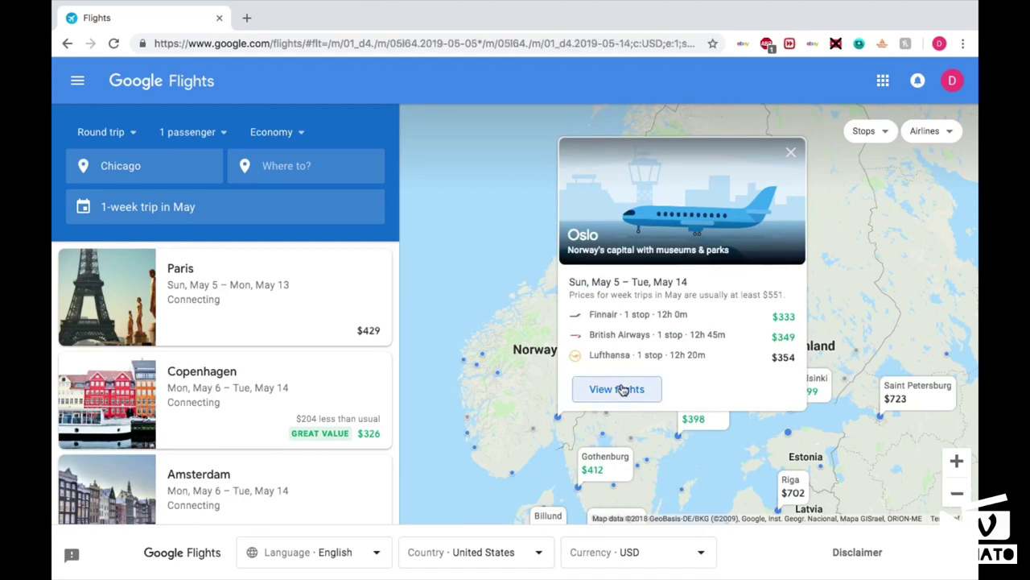